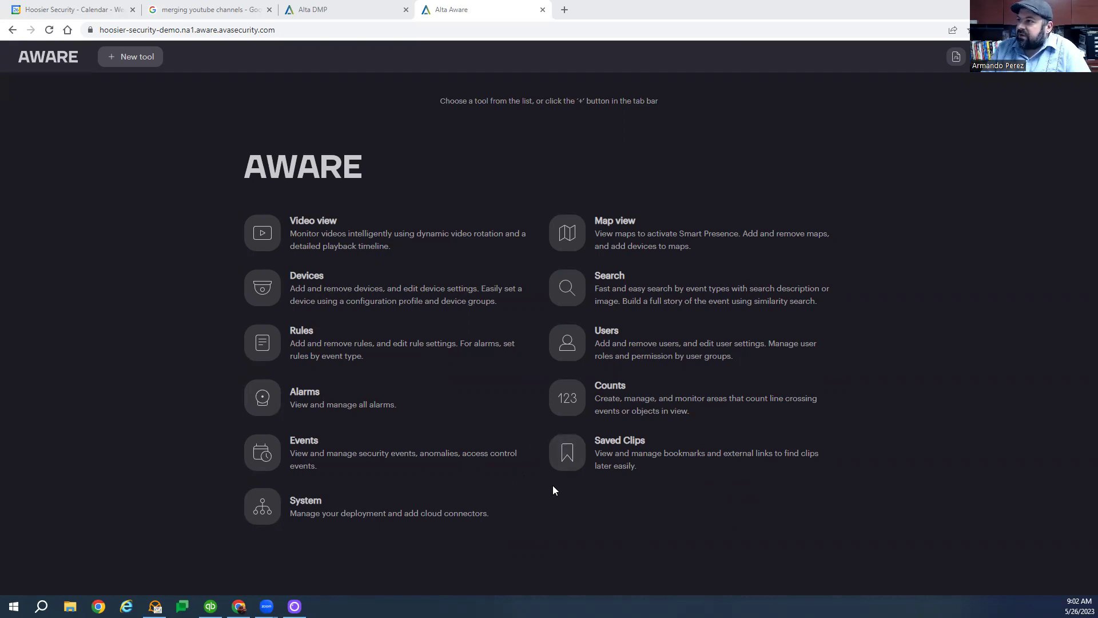
# Create a video view with Back Door, South Drive and Warehouse in the first three tiles.
pyautogui.click(271, 240)
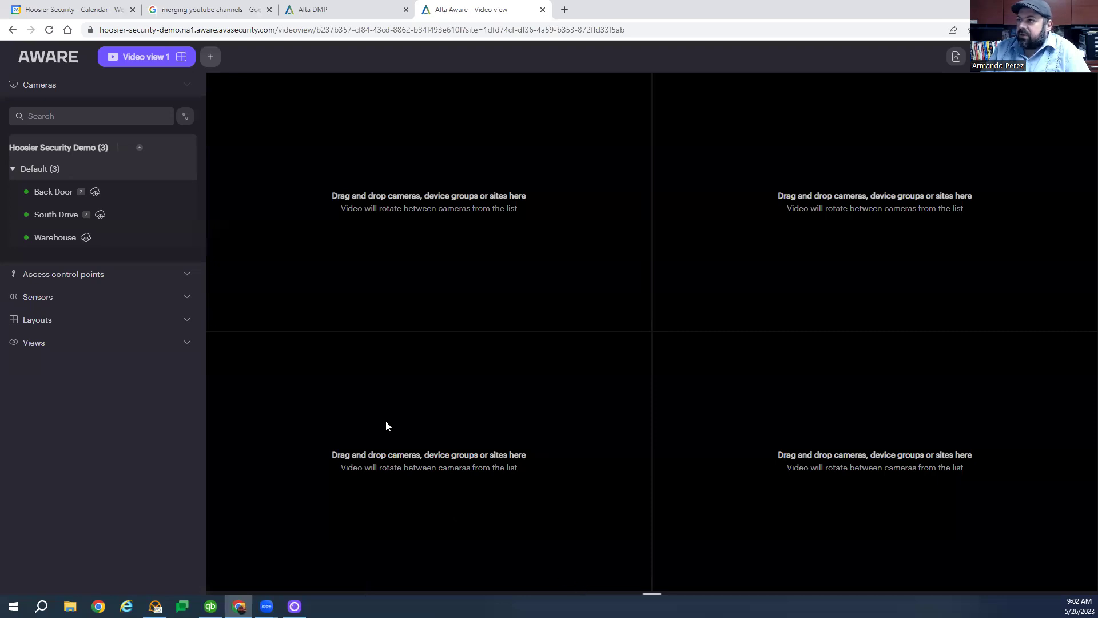
pyautogui.moveTo(49, 196); pyautogui.dragTo(258, 258)
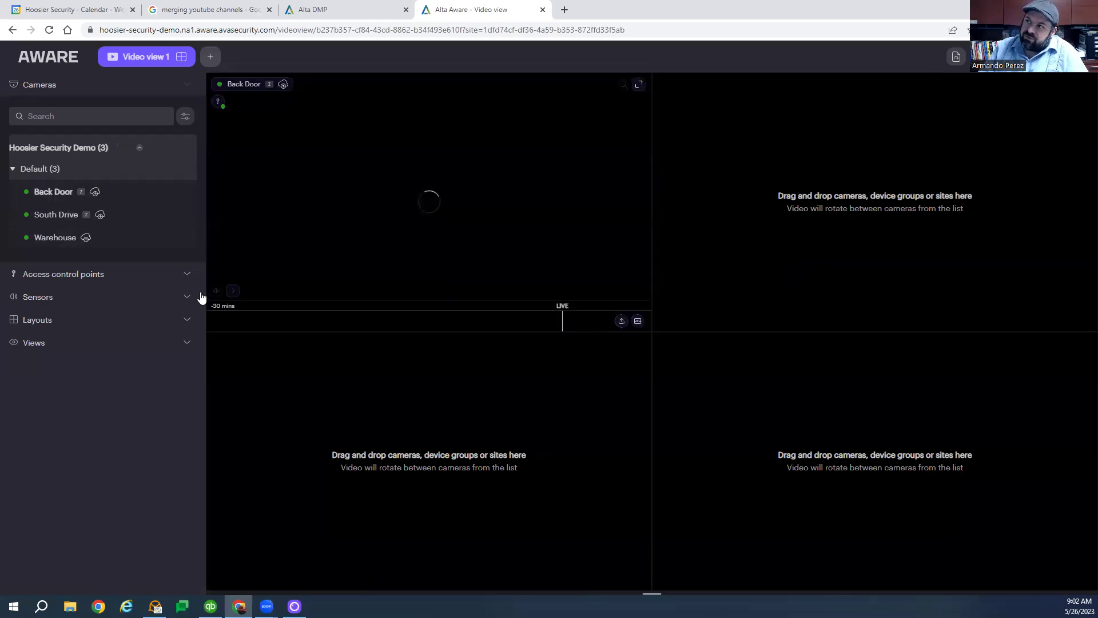
pyautogui.moveTo(60, 215); pyautogui.dragTo(822, 275)
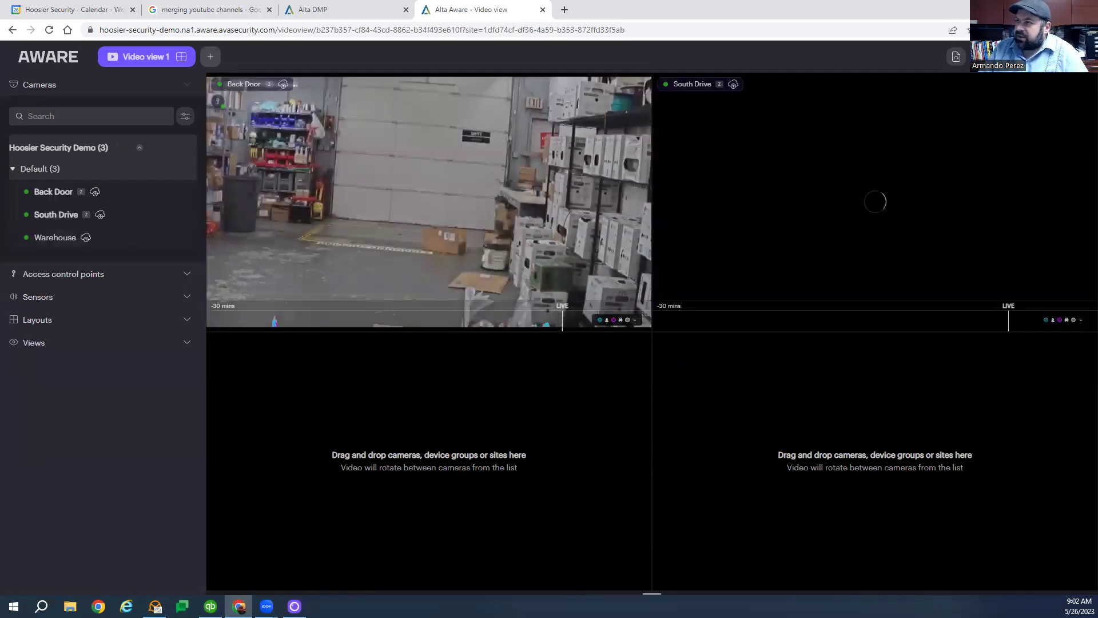
pyautogui.moveTo(50, 240); pyautogui.dragTo(429, 455)
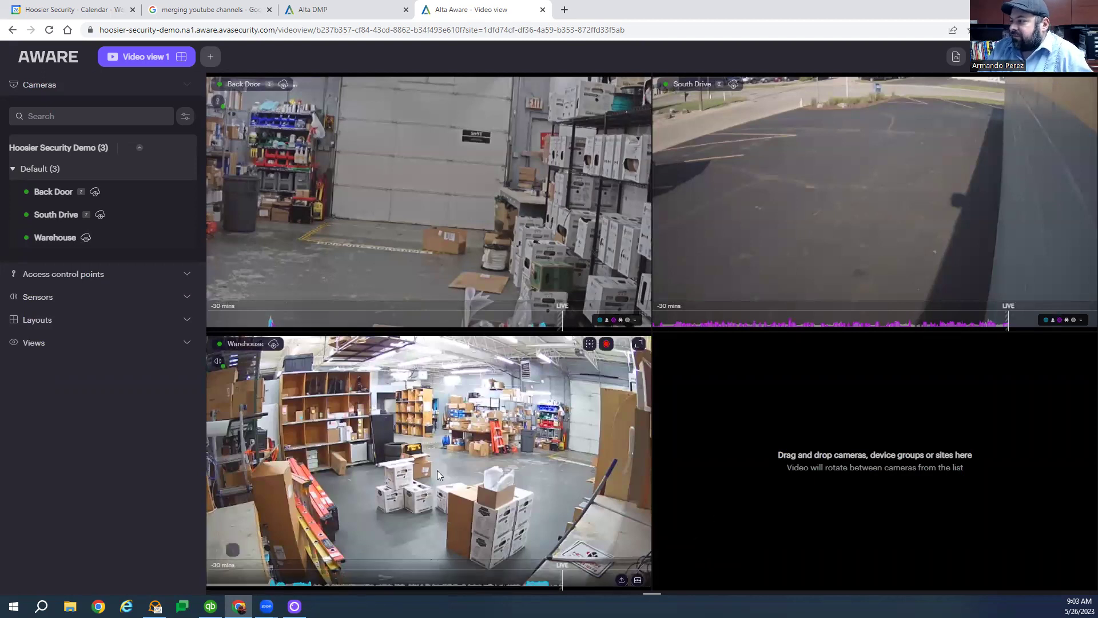
# Enlarge the Warehouse tile full screen and jump playback to about 11:30 on 05/25.
pyautogui.doubleClick(389, 463)
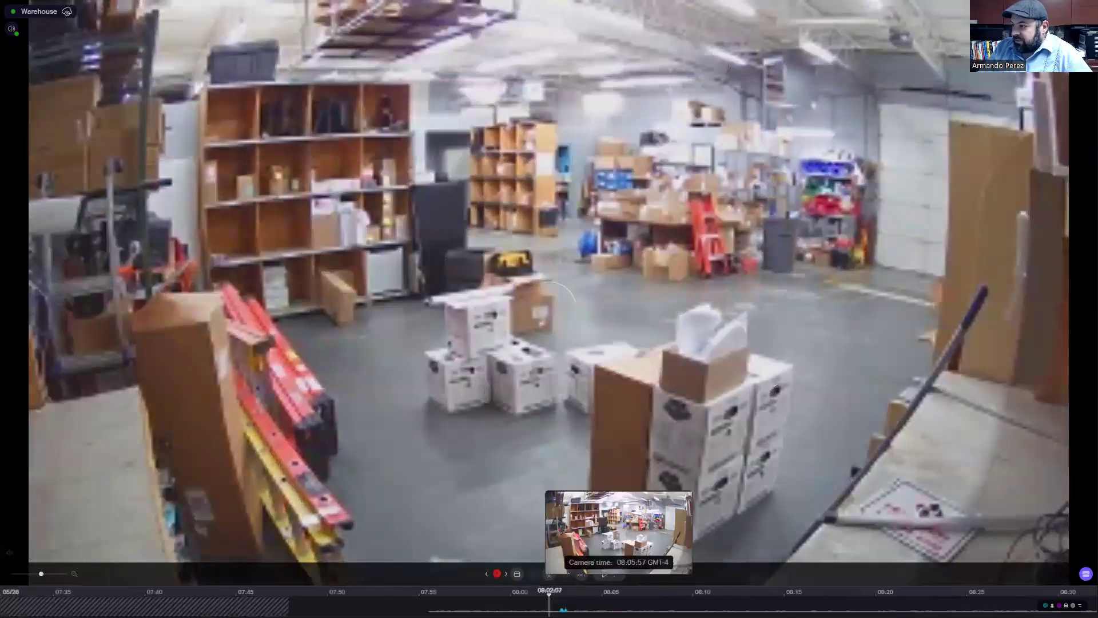
pyautogui.scroll(-5, 618, 601)
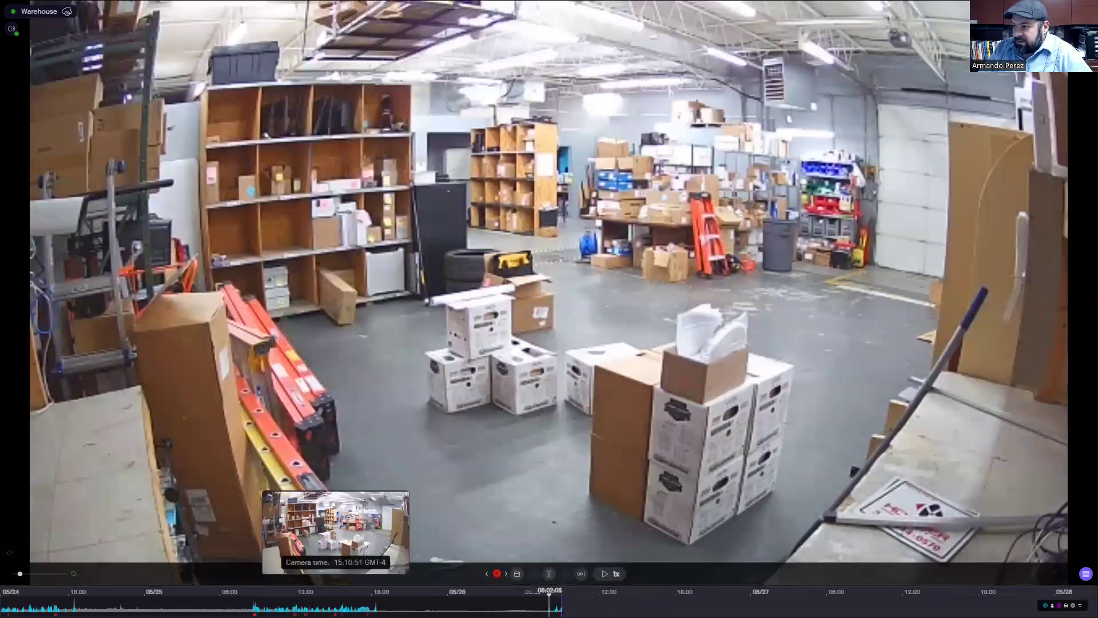
pyautogui.click(283, 603)
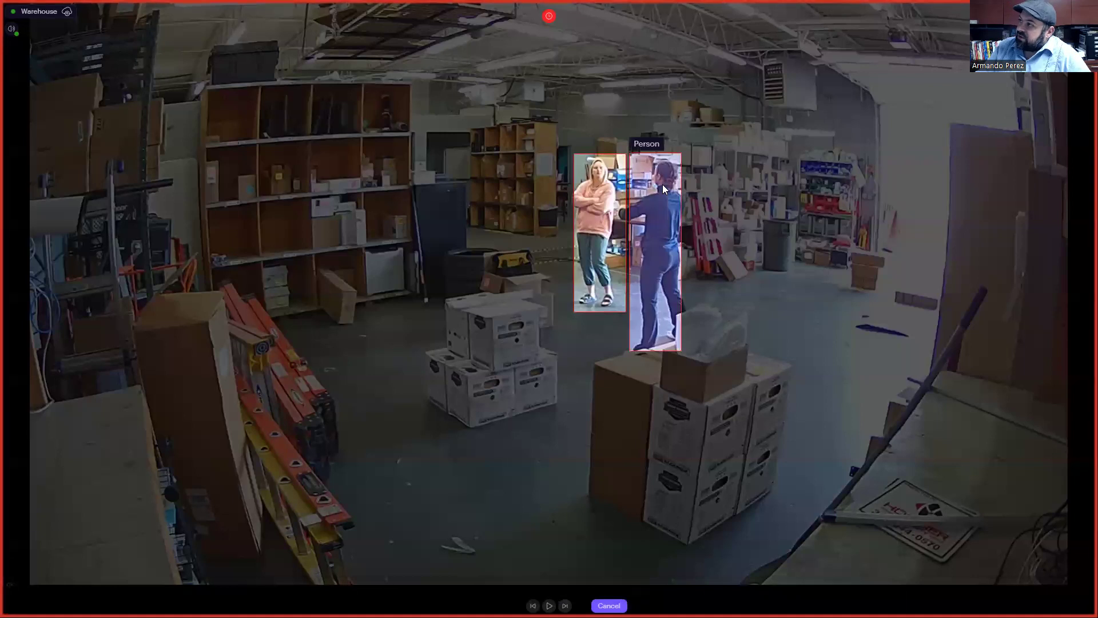
# Run a similarity search on the person in the dark outfit, returning 19 clips.
pyautogui.click(662, 185)
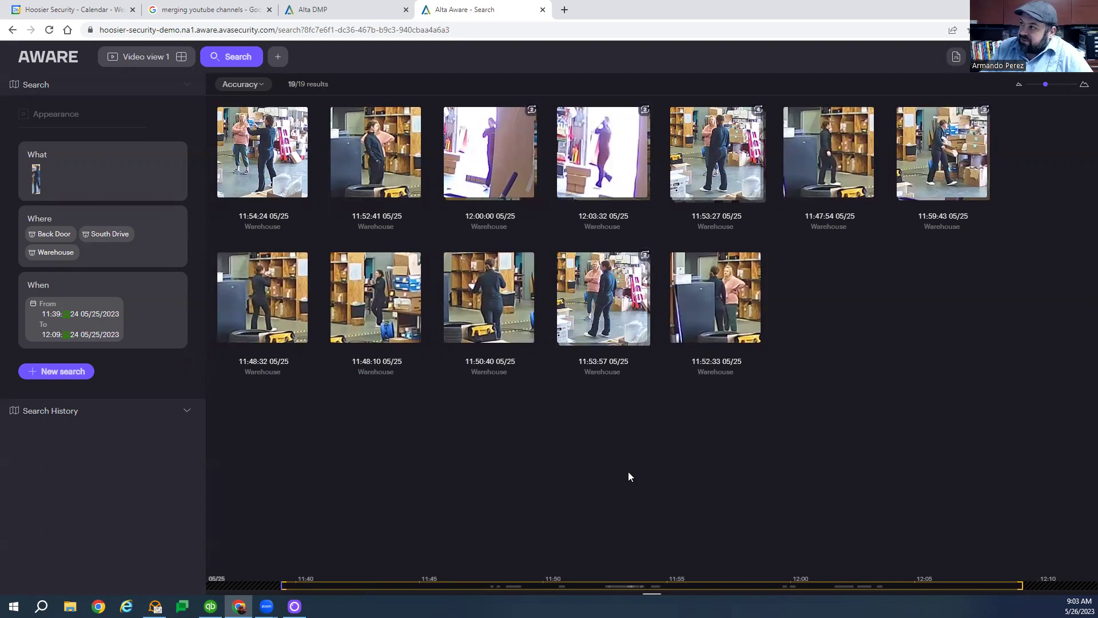
pyautogui.moveTo(717, 152)
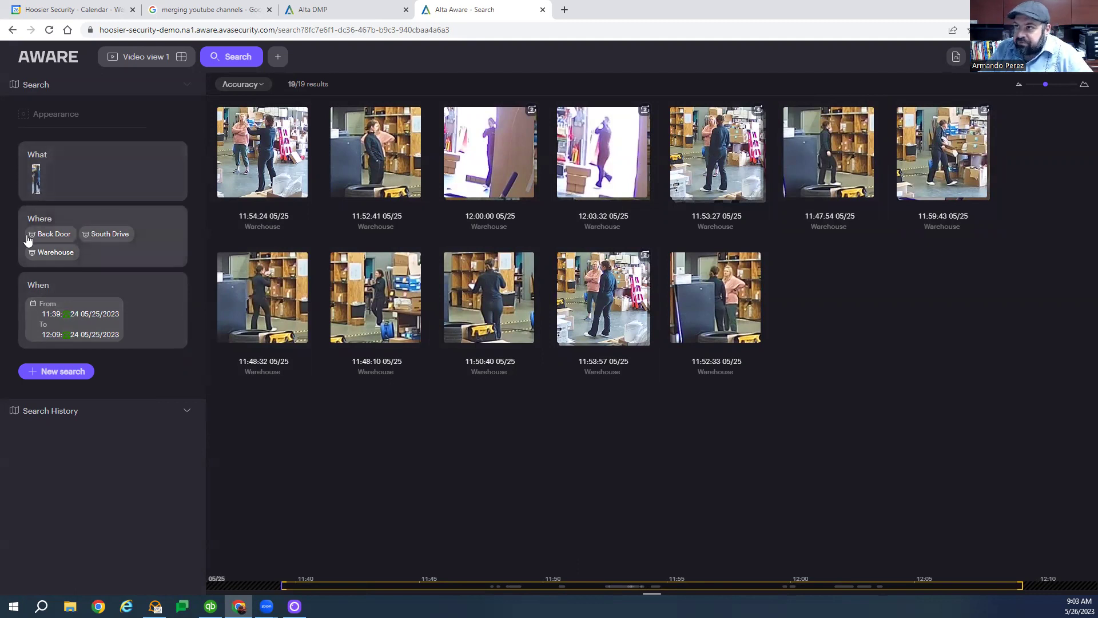
# Change the appearance search's time period to Last 1 week and rerun it.
pyautogui.click(100, 324)
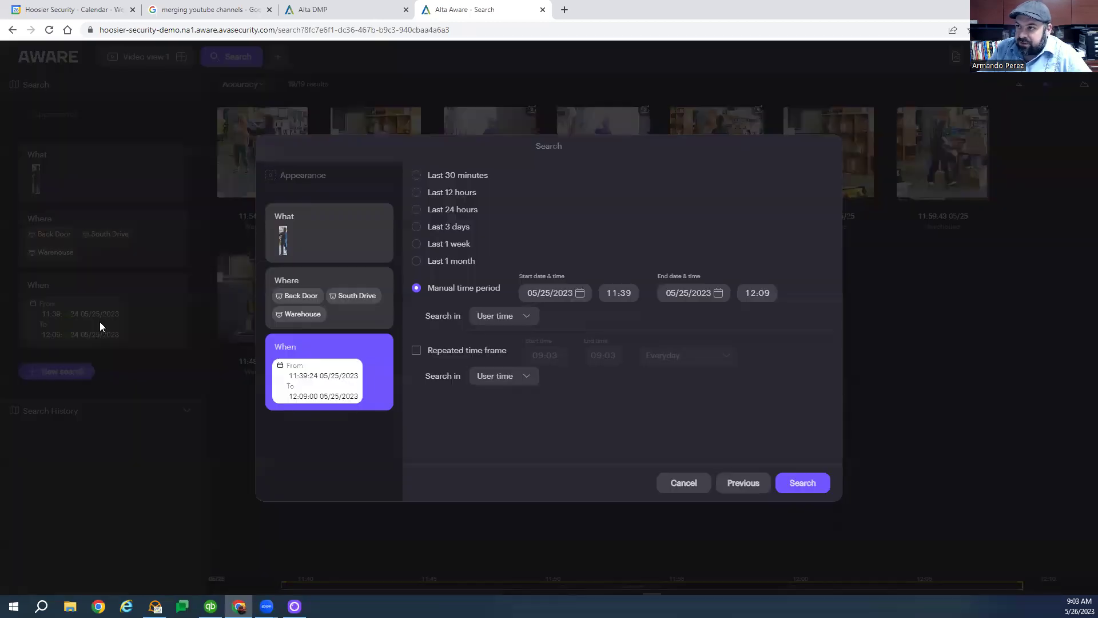
pyautogui.click(417, 245)
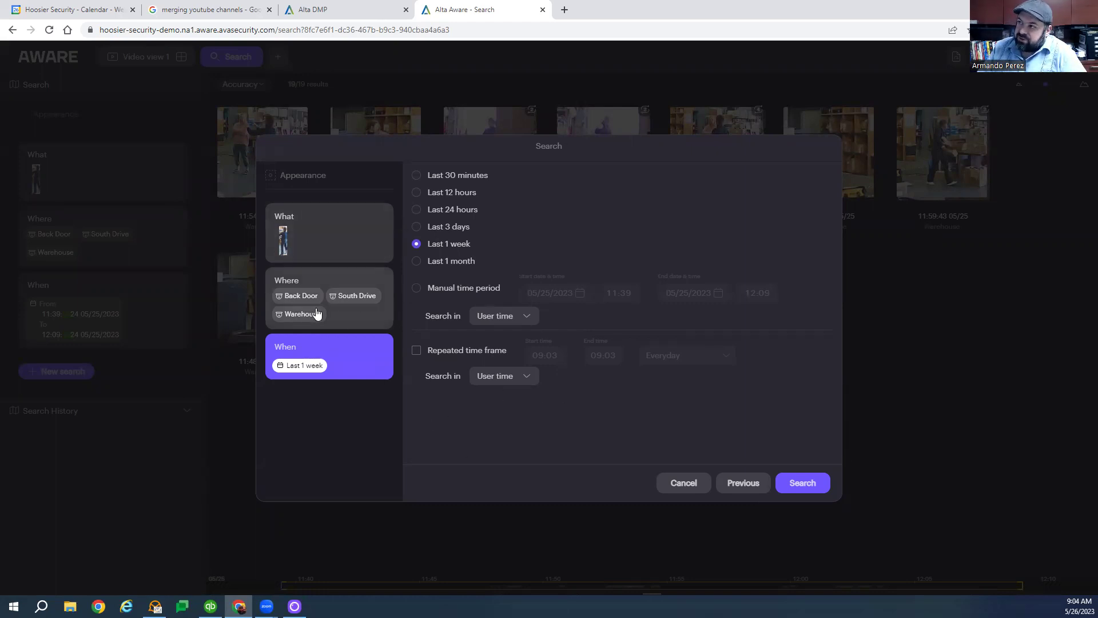
pyautogui.click(803, 483)
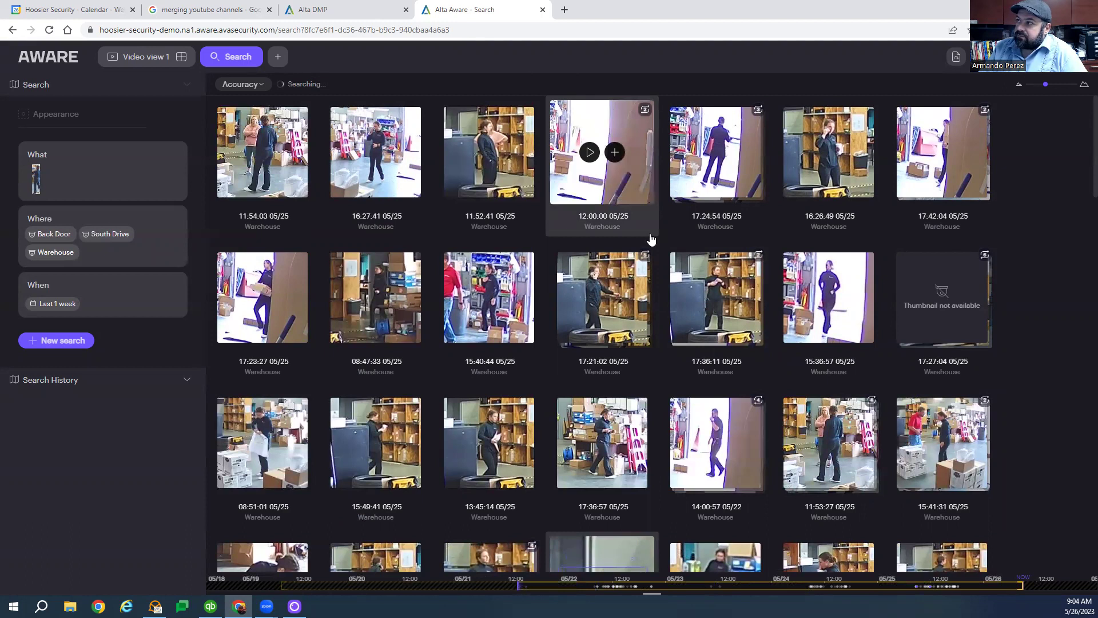
pyautogui.scroll(-5, 734, 341)
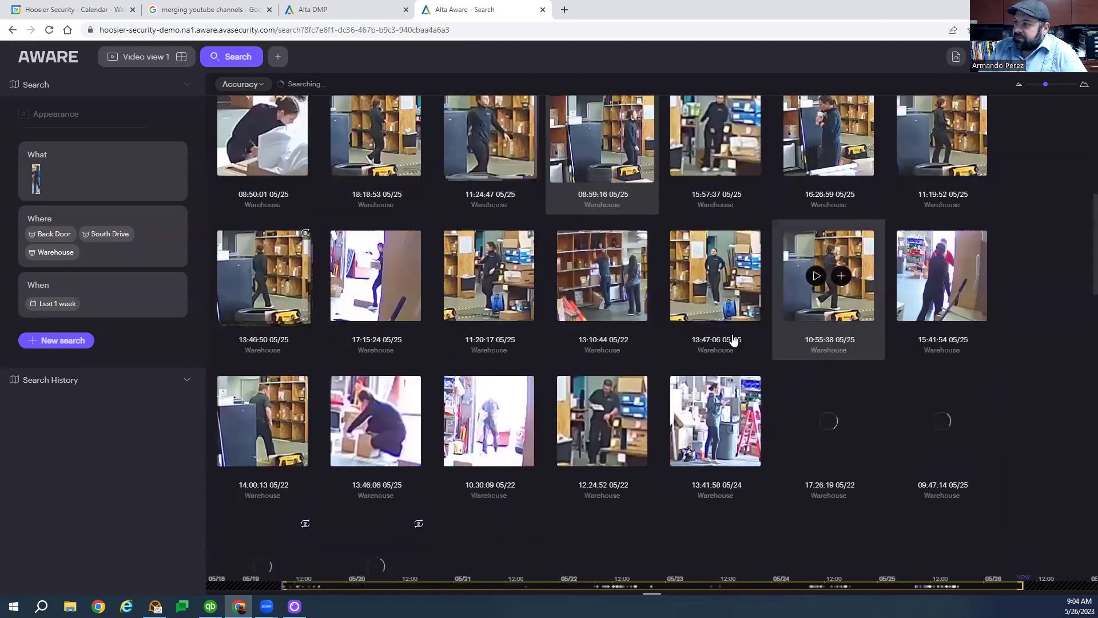
pyautogui.scroll(-3, 757, 344)
pyautogui.scroll(-1, 783, 409)
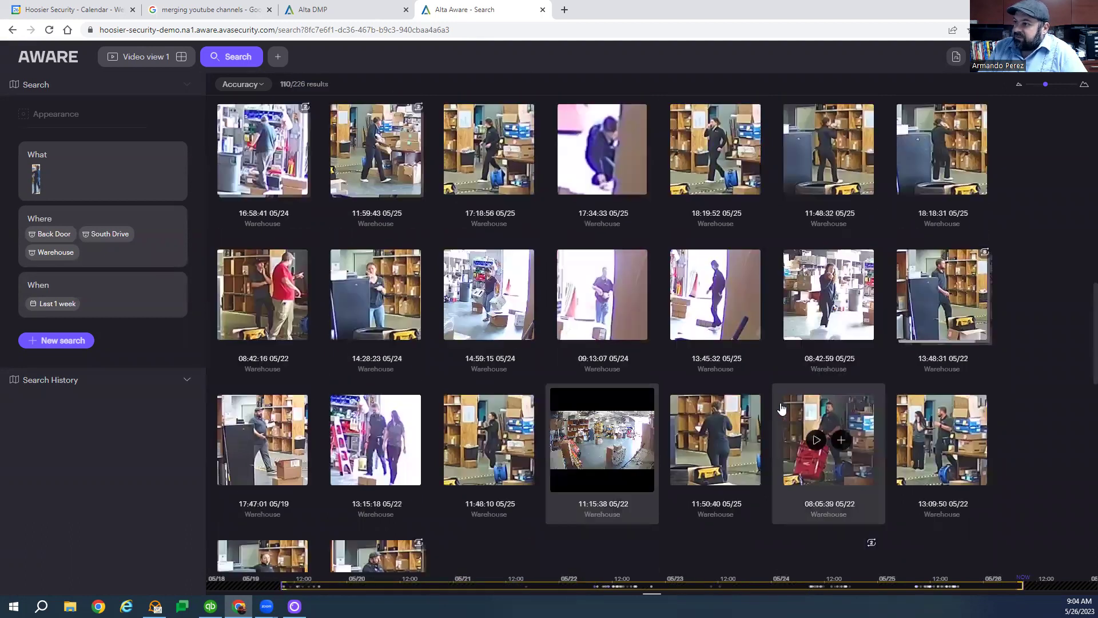
pyautogui.scroll(-1, 876, 419)
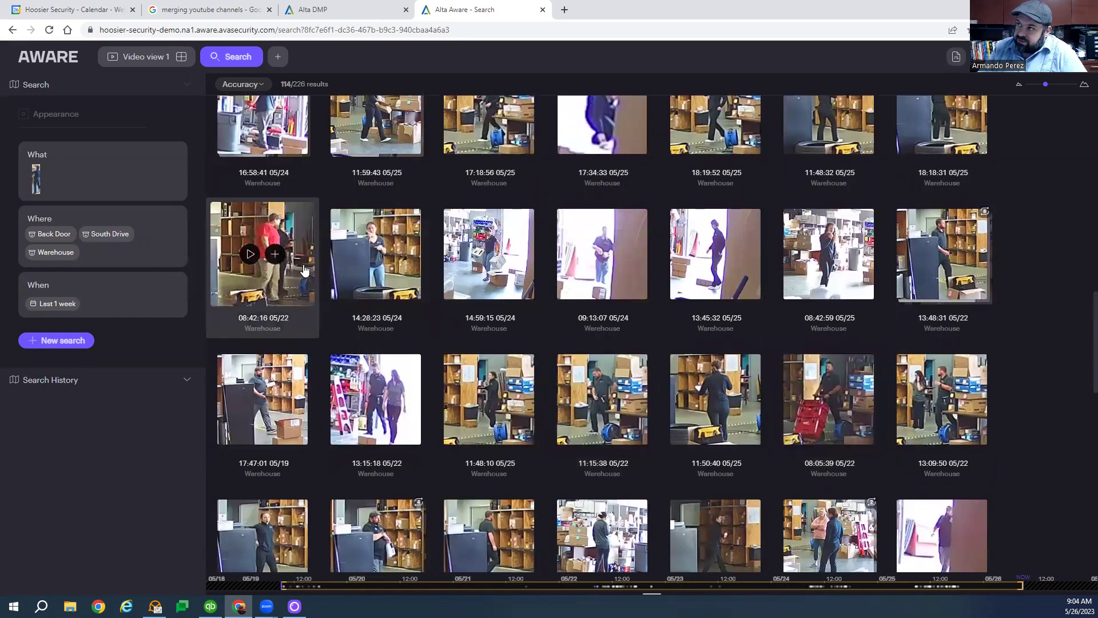
pyautogui.moveTo(262, 295)
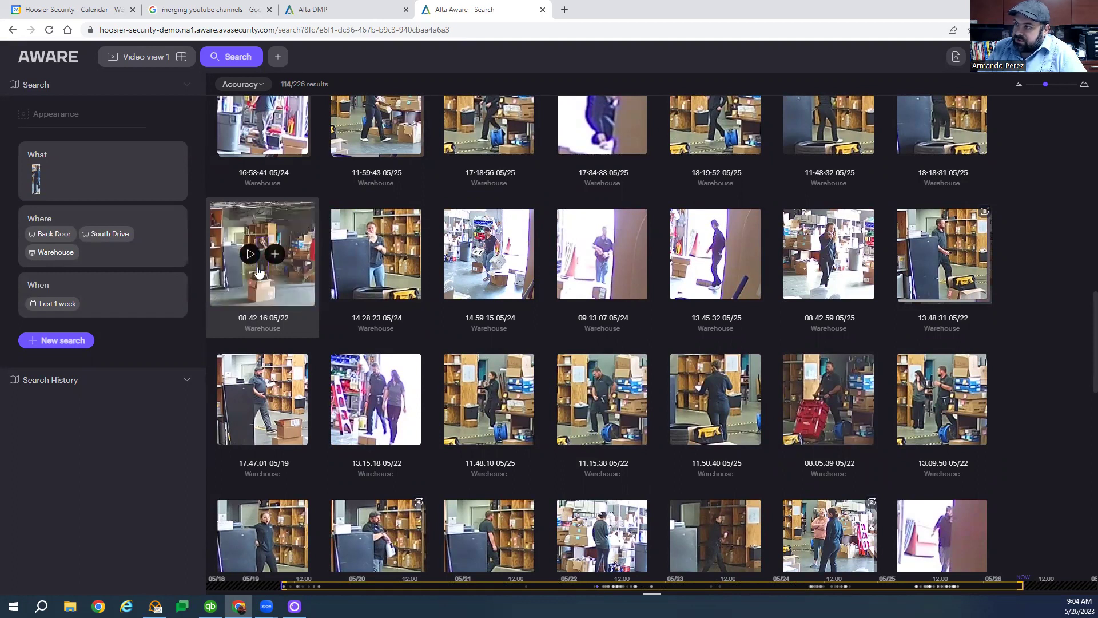
pyautogui.scroll(-3, 772, 291)
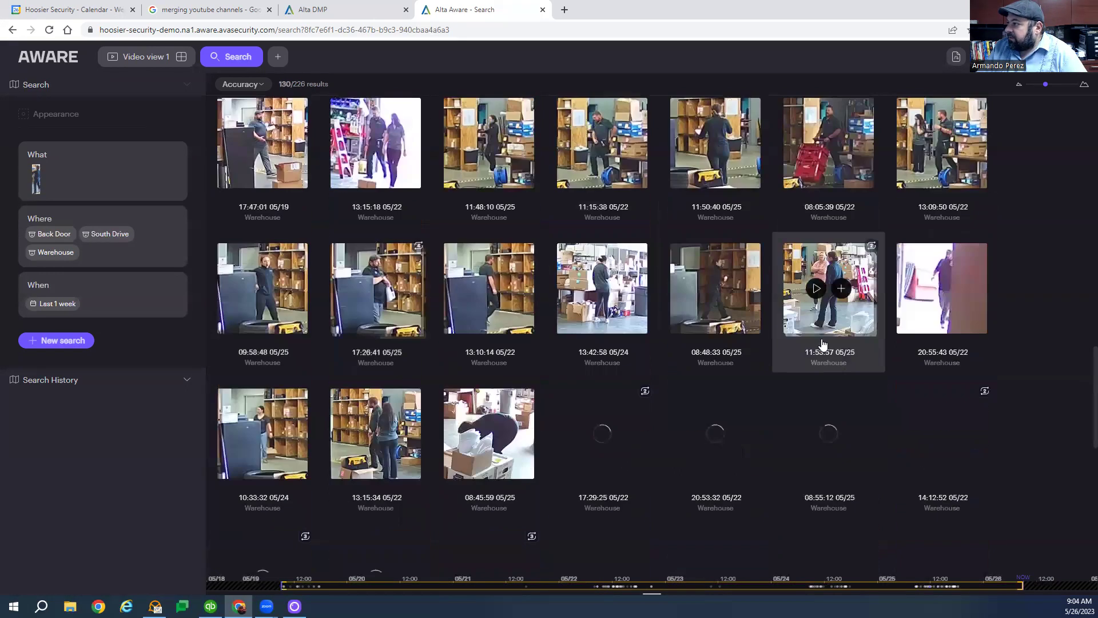
pyautogui.scroll(-1, 755, 371)
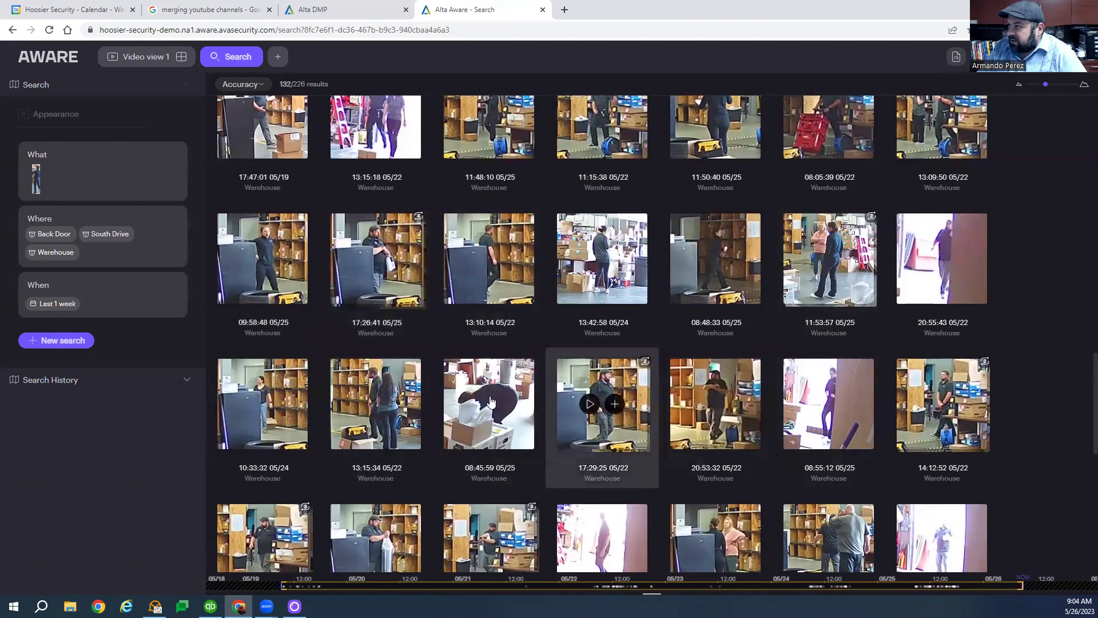
pyautogui.scroll(3, 515, 403)
pyautogui.scroll(1, 453, 405)
# Play the 16:26:49 05/25 result clip from the search results.
pyautogui.click(813, 151)
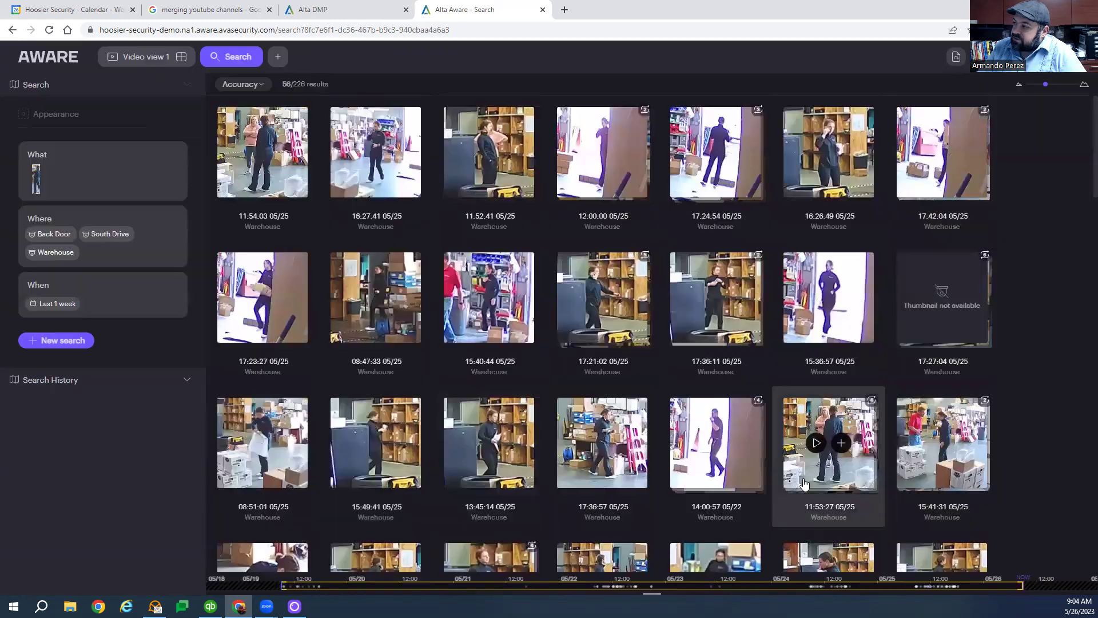
# Start a new Appearance search for a Person with the red colour swatch, then continue.
pyautogui.click(55, 341)
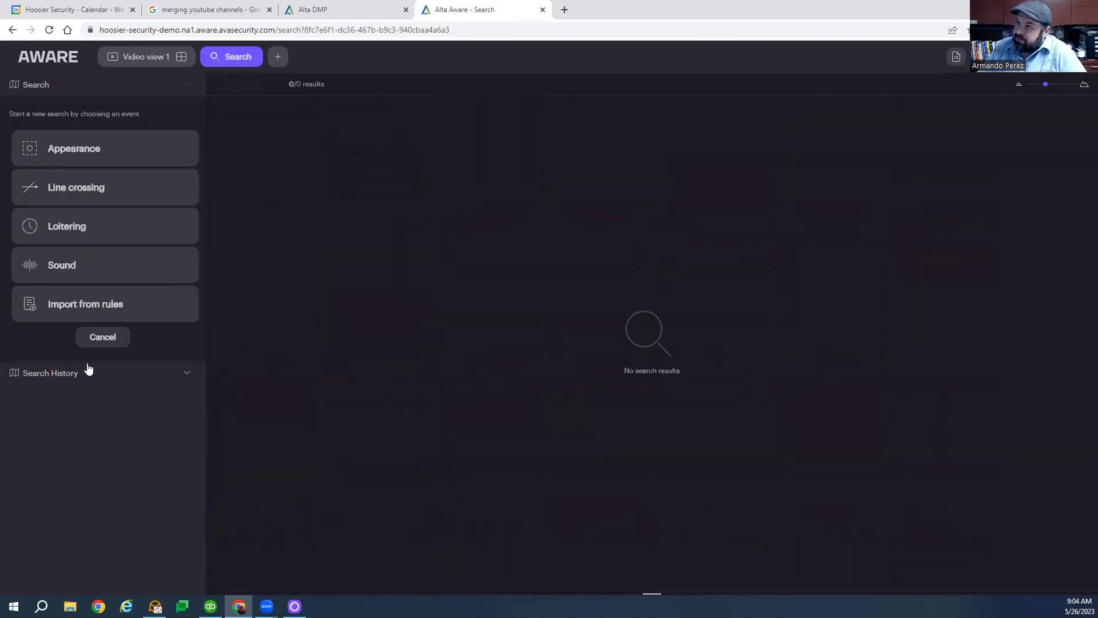
pyautogui.click(74, 151)
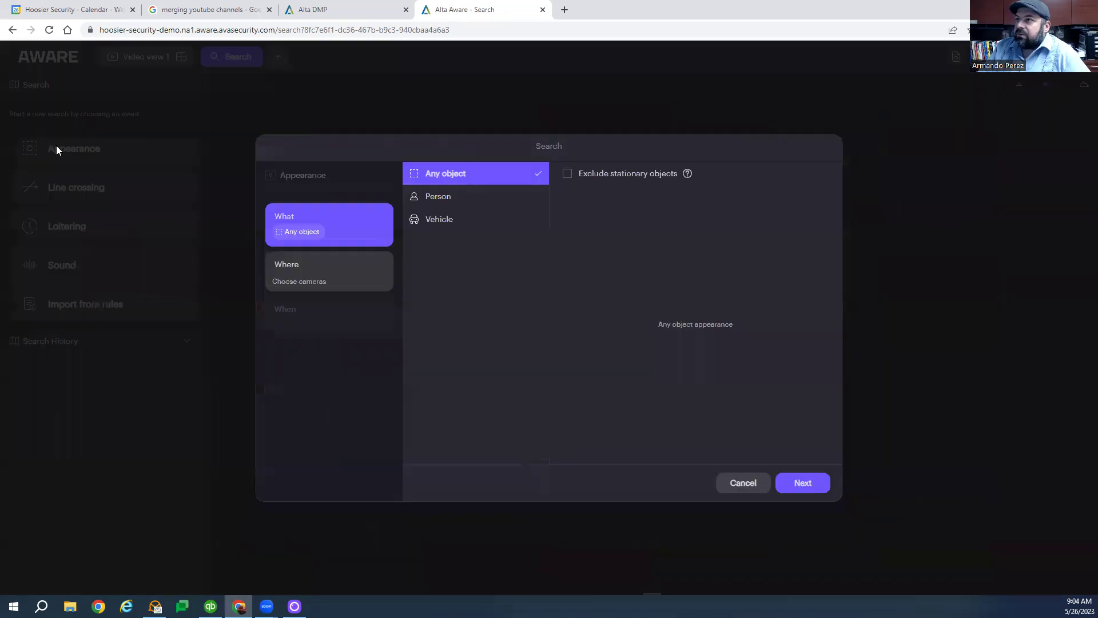
pyautogui.click(436, 196)
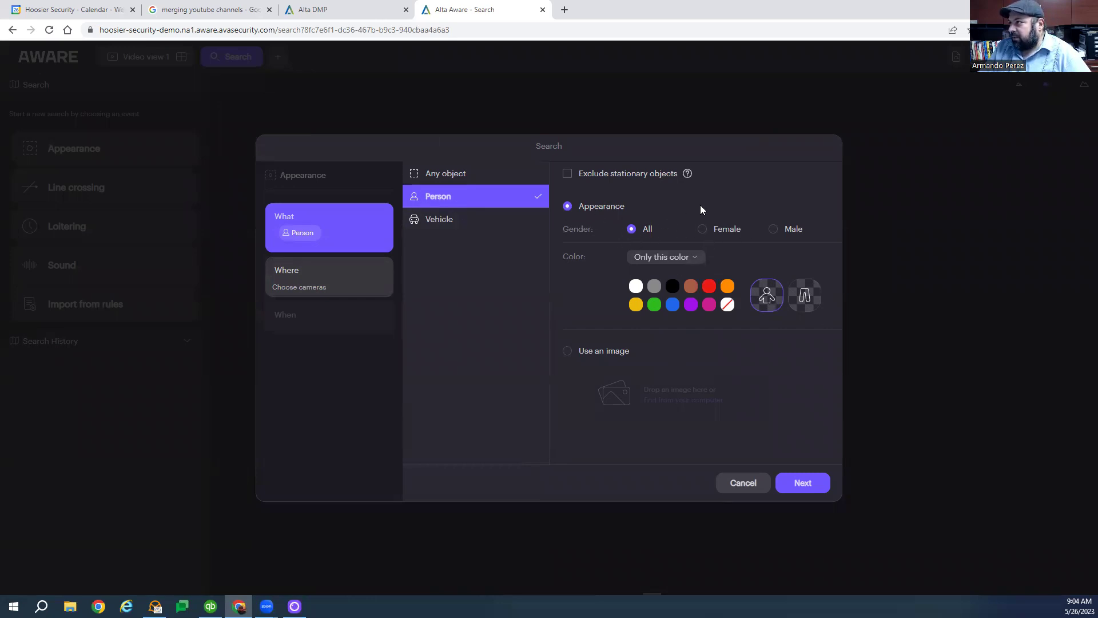
pyautogui.click(709, 288)
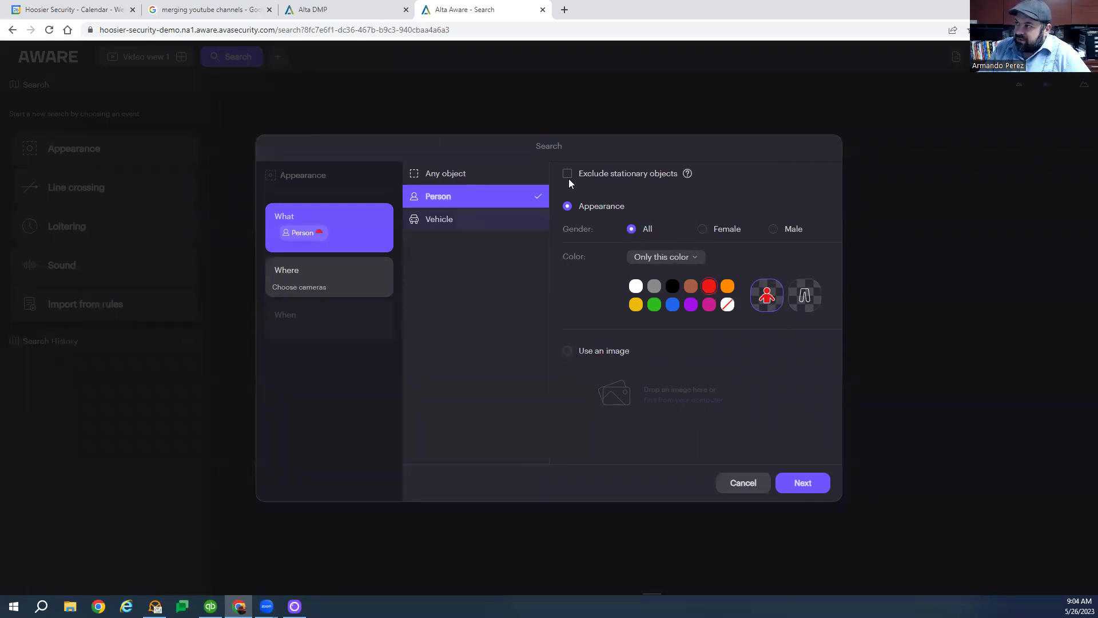
pyautogui.click(803, 483)
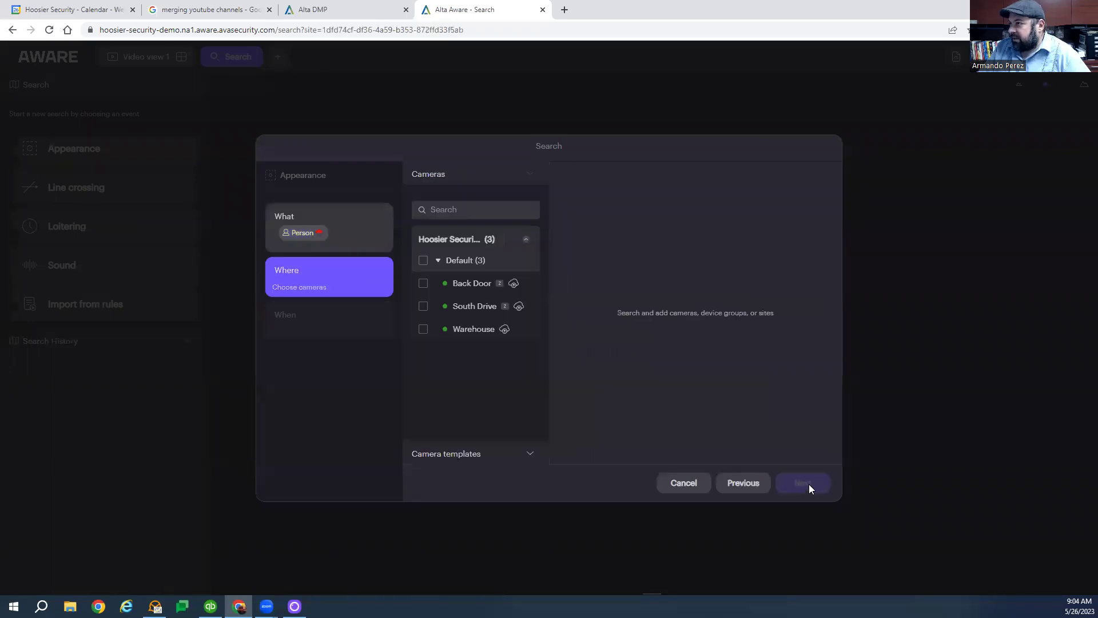
# Search only the Warehouse camera over the last 1 week for people in red.
pyautogui.click(422, 329)
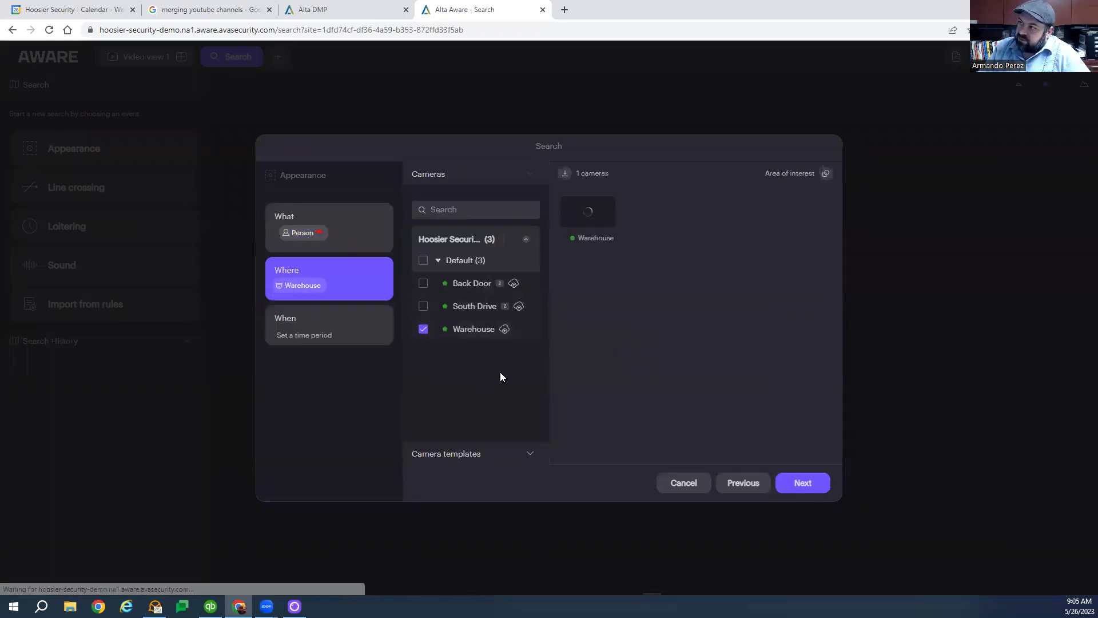
pyautogui.click(325, 335)
pyautogui.click(418, 245)
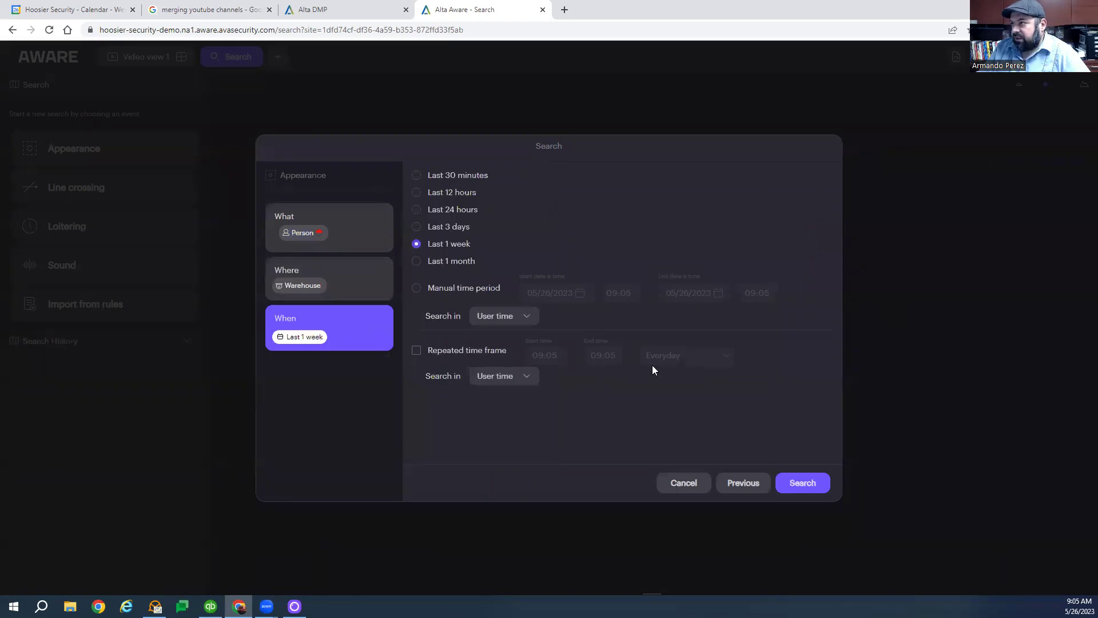
pyautogui.click(791, 481)
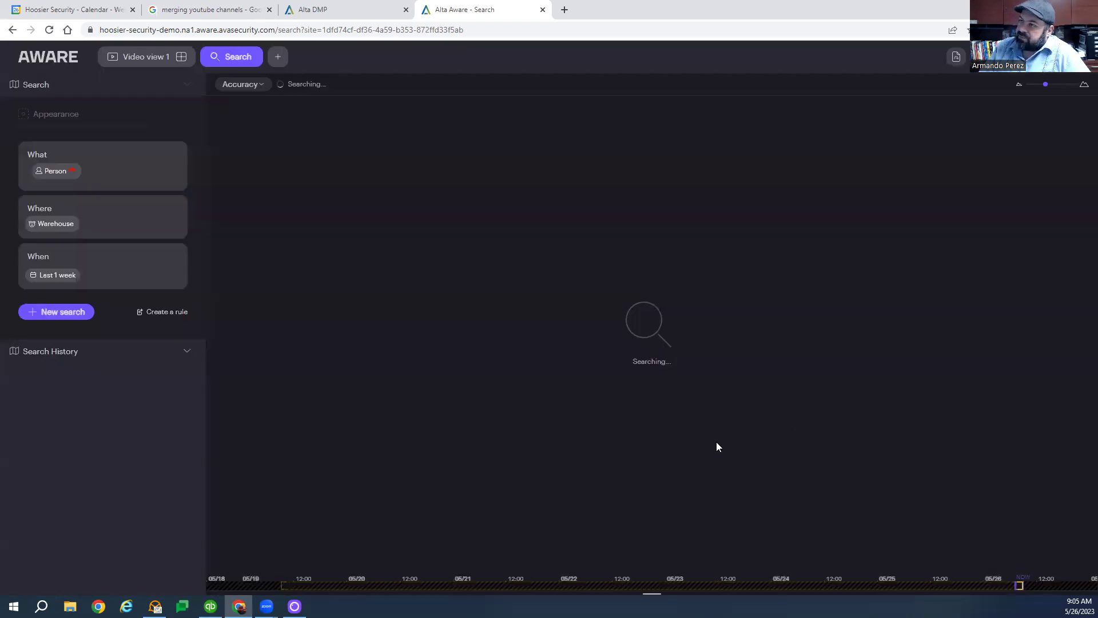